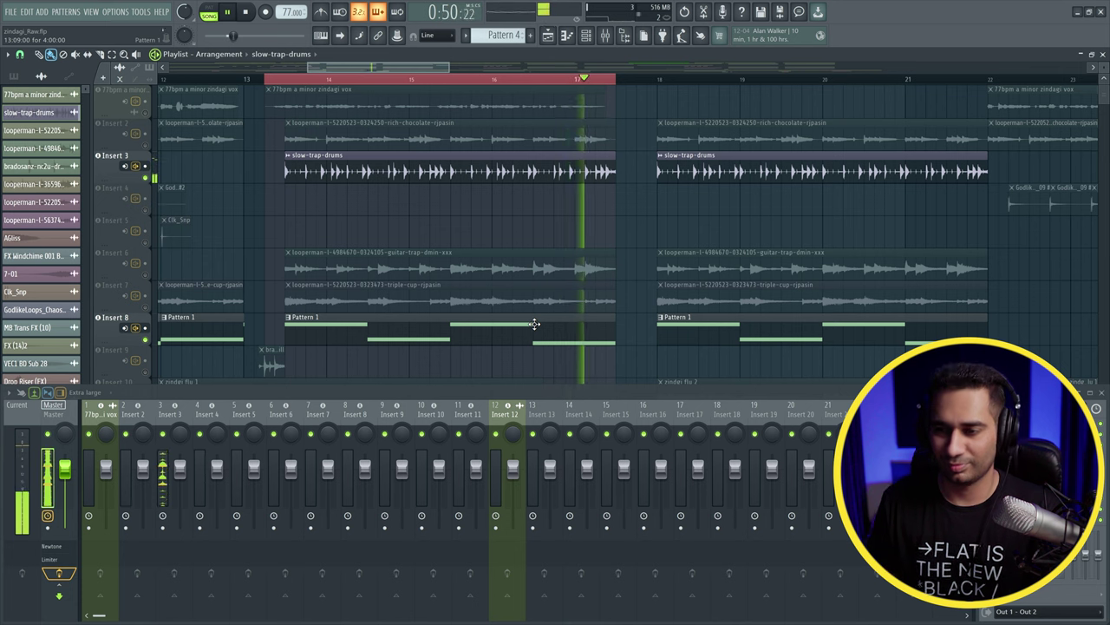
pyautogui.press('space')
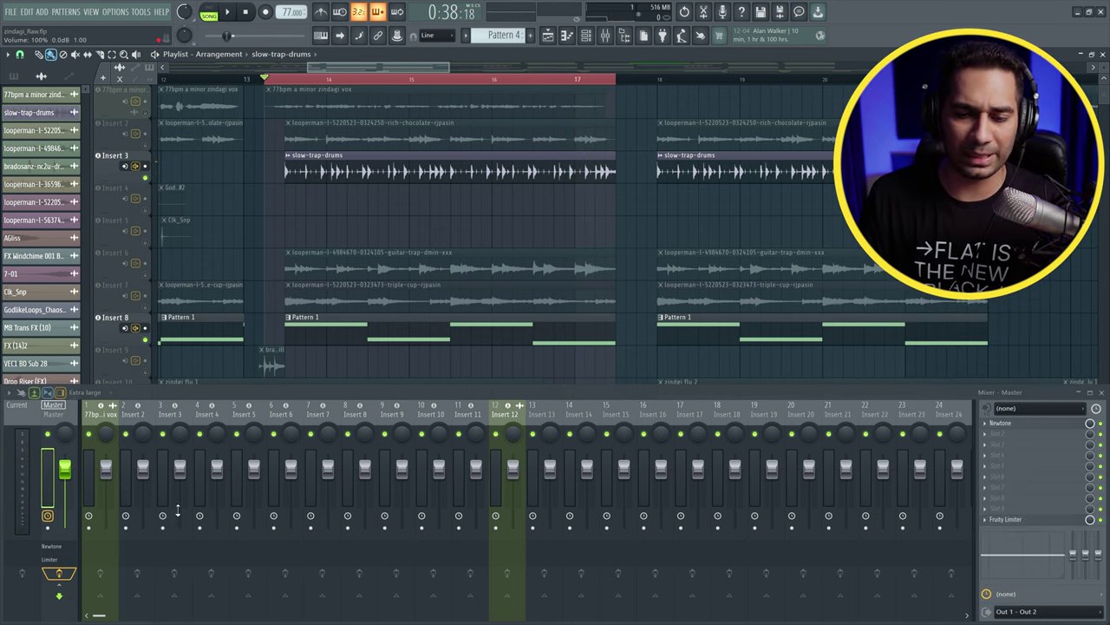
pyautogui.press('Right')
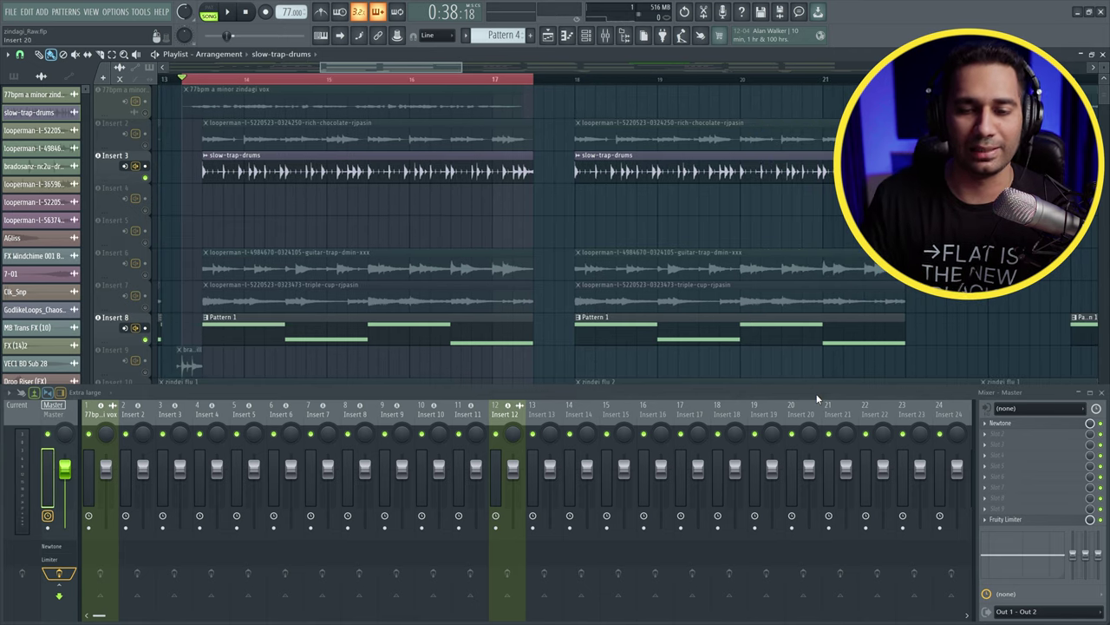
pyautogui.click(244, 468)
pyautogui.press('Right')
pyautogui.press('Right')
pyautogui.press('Right')
pyautogui.press('Right')
pyautogui.press('Right')
pyautogui.press('Right')
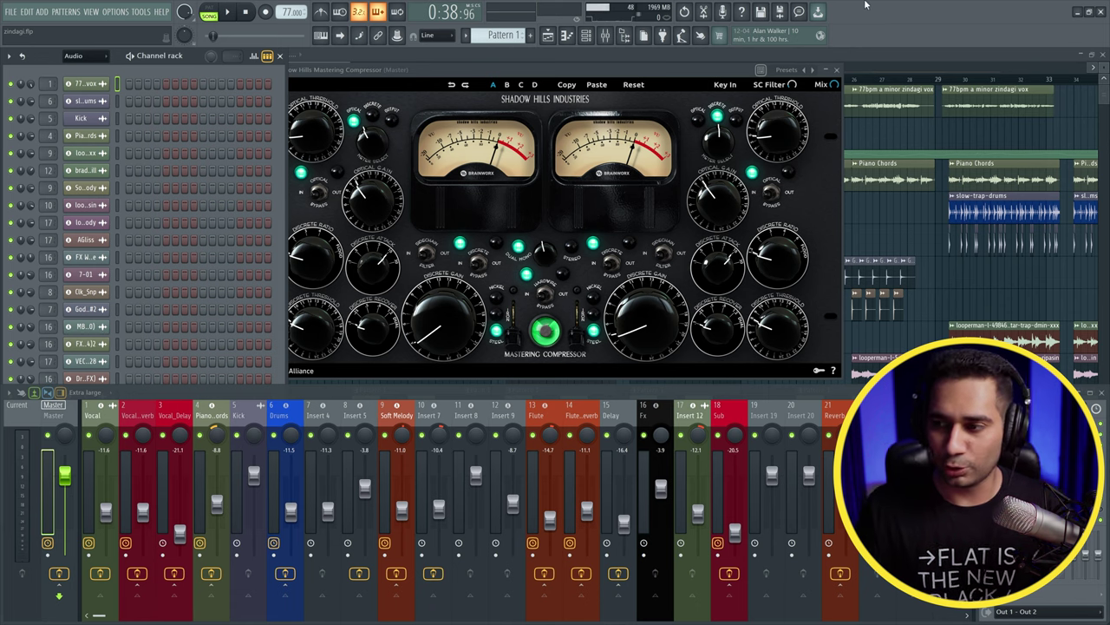
# Close all open windows and bring up the playlist around the looped section starting at bar 13.
pyautogui.press('F12')
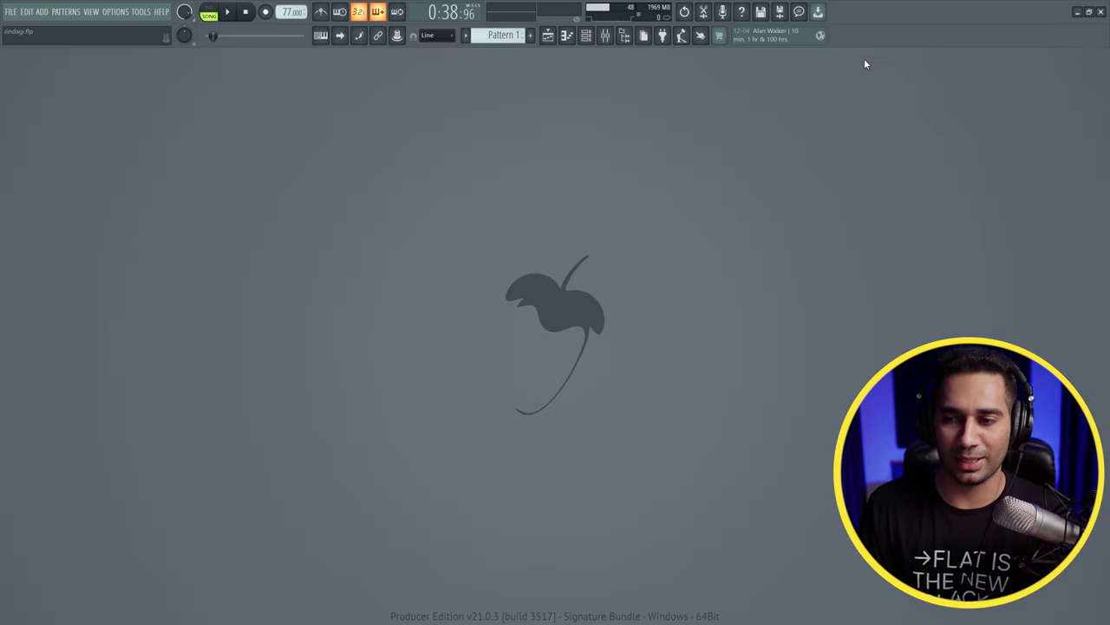
pyautogui.click(549, 37)
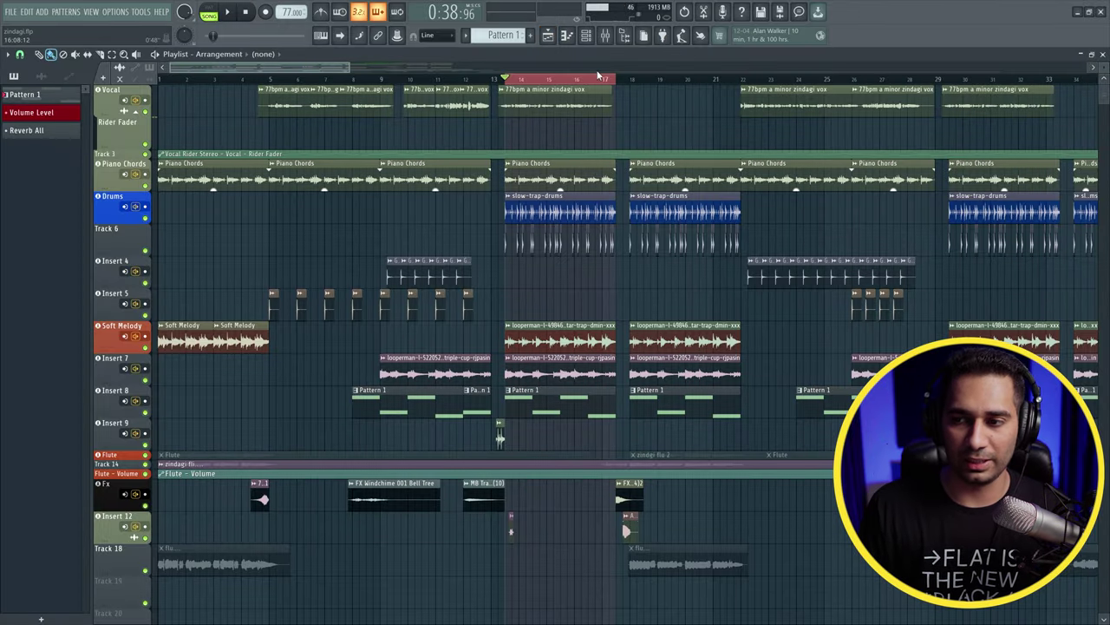
pyautogui.scroll(5, 605, 79)
pyautogui.moveTo(234, 69); pyautogui.dragTo(170, 211)
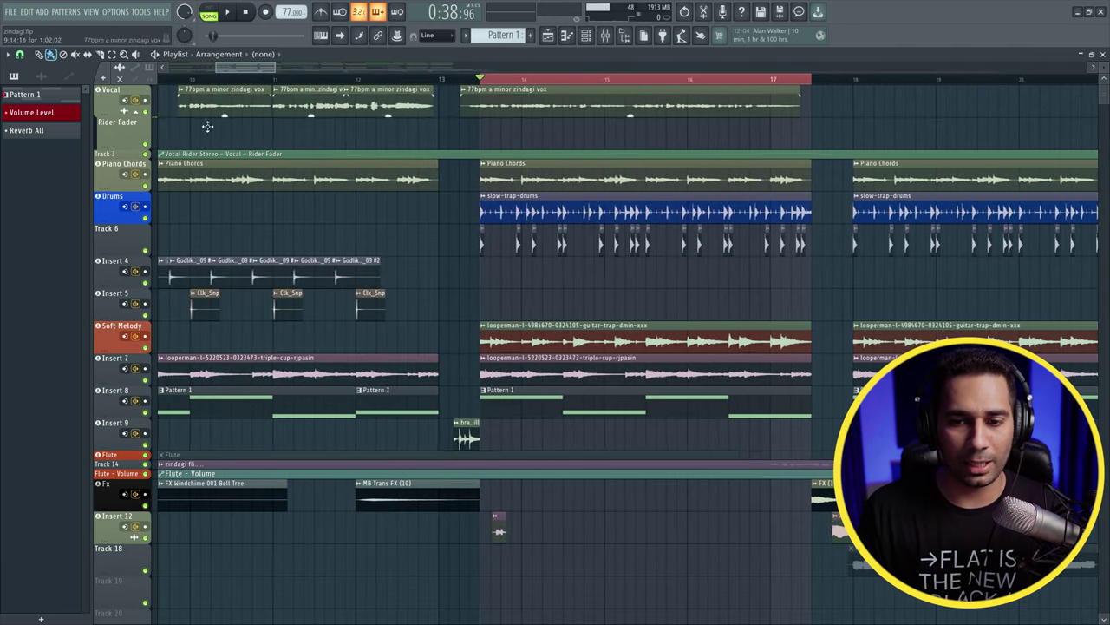
# Solo the Drums track together with Insert 8 and play back the looped section.
pyautogui.rightClick(146, 218)
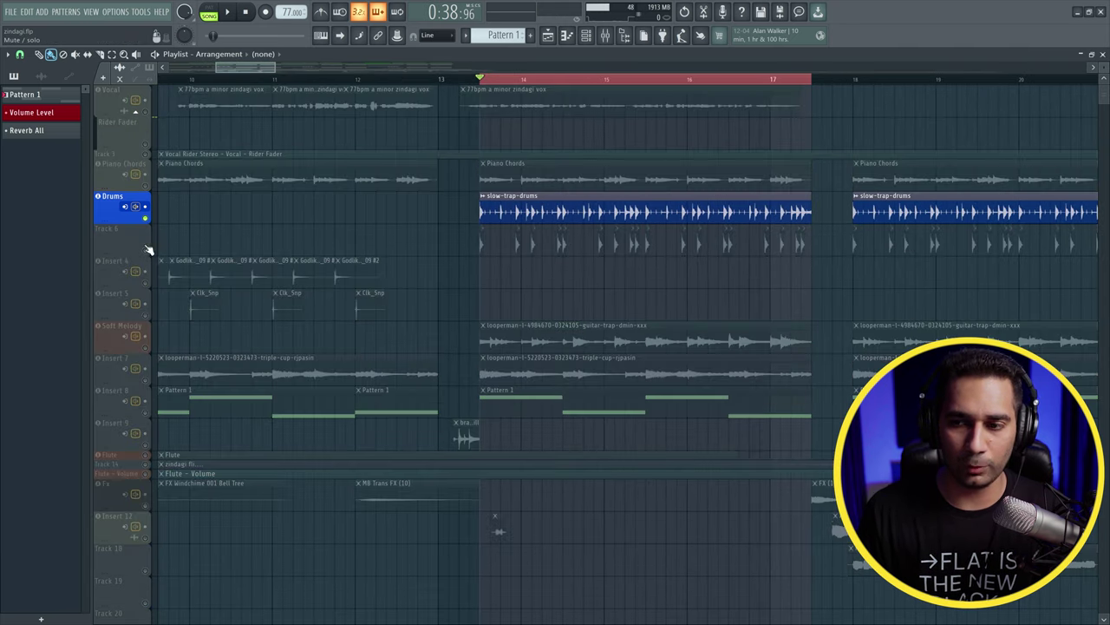
pyautogui.click(143, 417)
pyautogui.press('space')
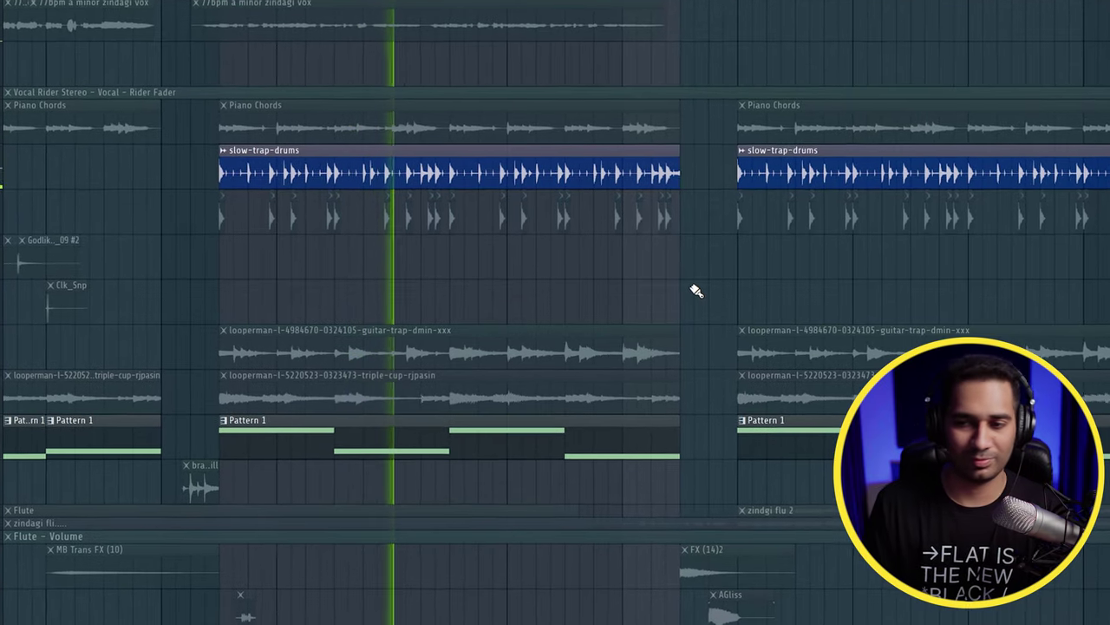
pyautogui.press('space')
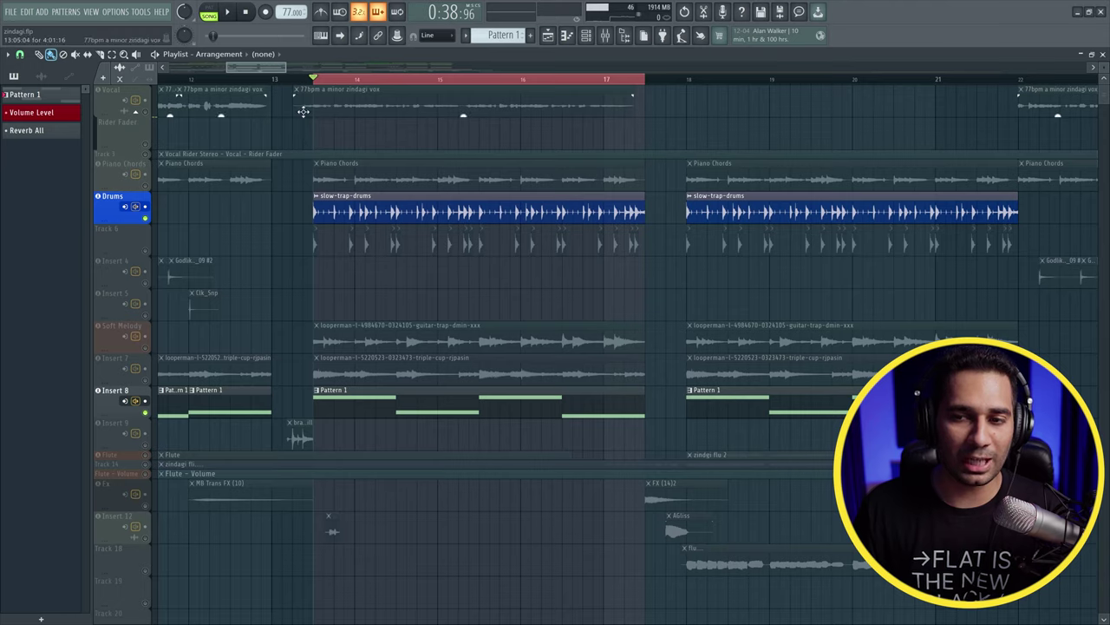
# Solo only the Drums track and play back the start of the slow-trap-drums loop.
pyautogui.scroll(3, 350, 84)
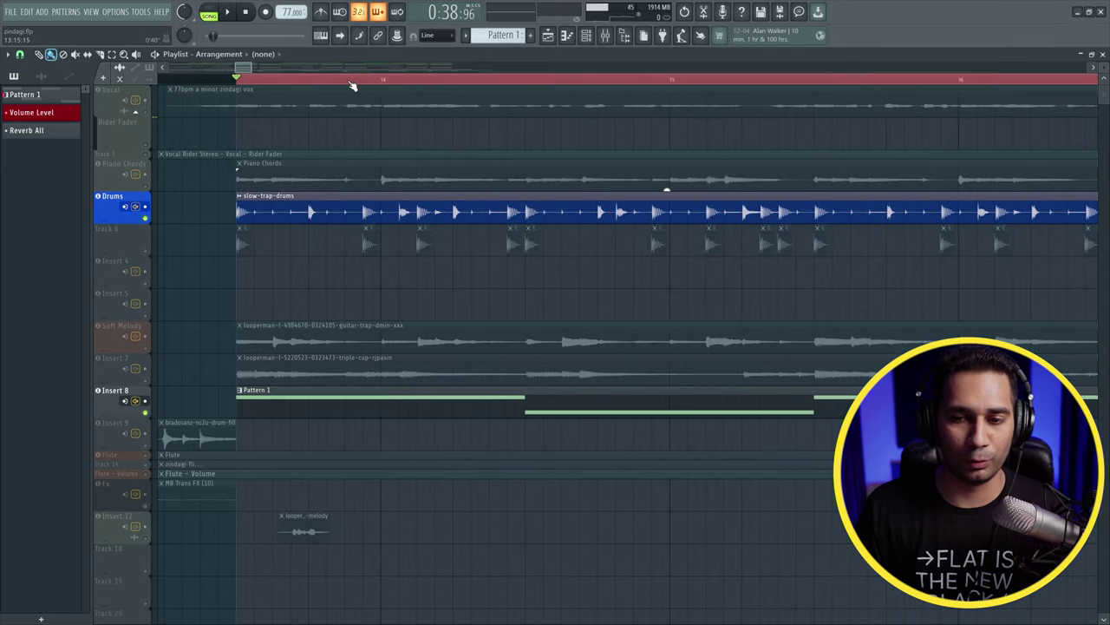
pyautogui.rightClick(146, 217)
pyautogui.press('space')
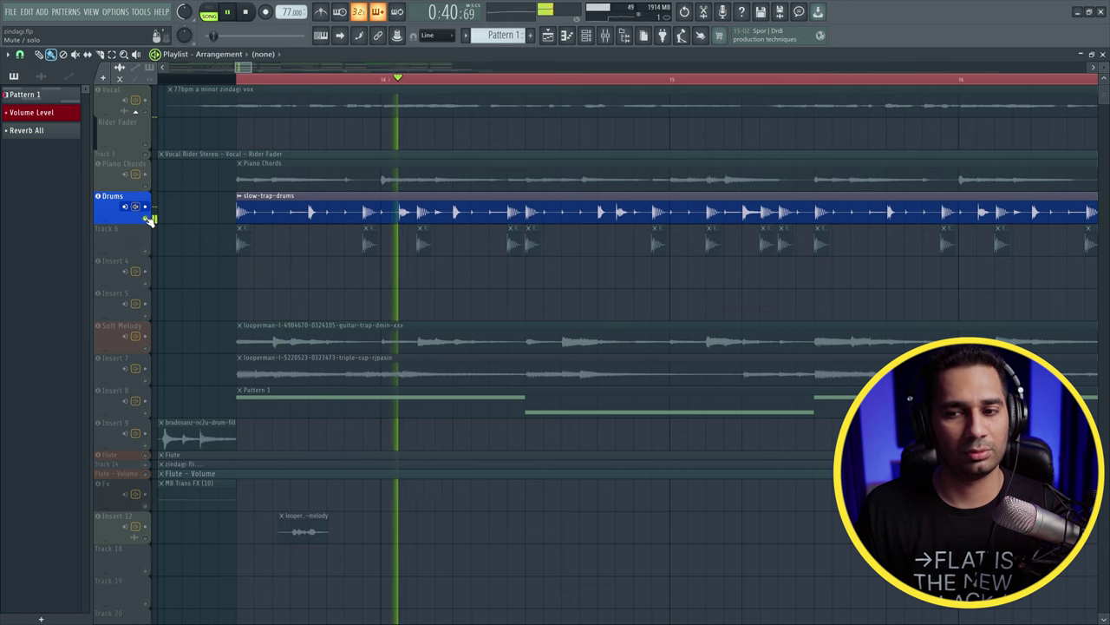
pyautogui.press('space')
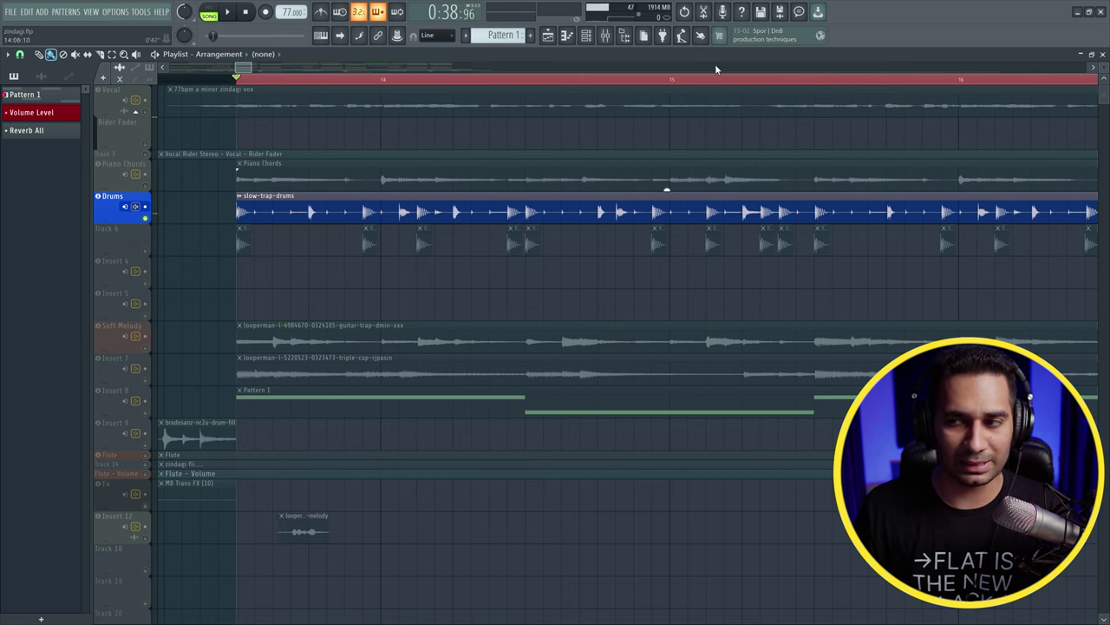
# Narrow the playlist time selection to the first kick hit of slow-trap-drums and play it back.
pyautogui.moveTo(915, 79)
pyautogui.mouseDown()
pyautogui.moveTo(347, 136)
pyautogui.moveTo(260, 126)
pyautogui.mouseUp()
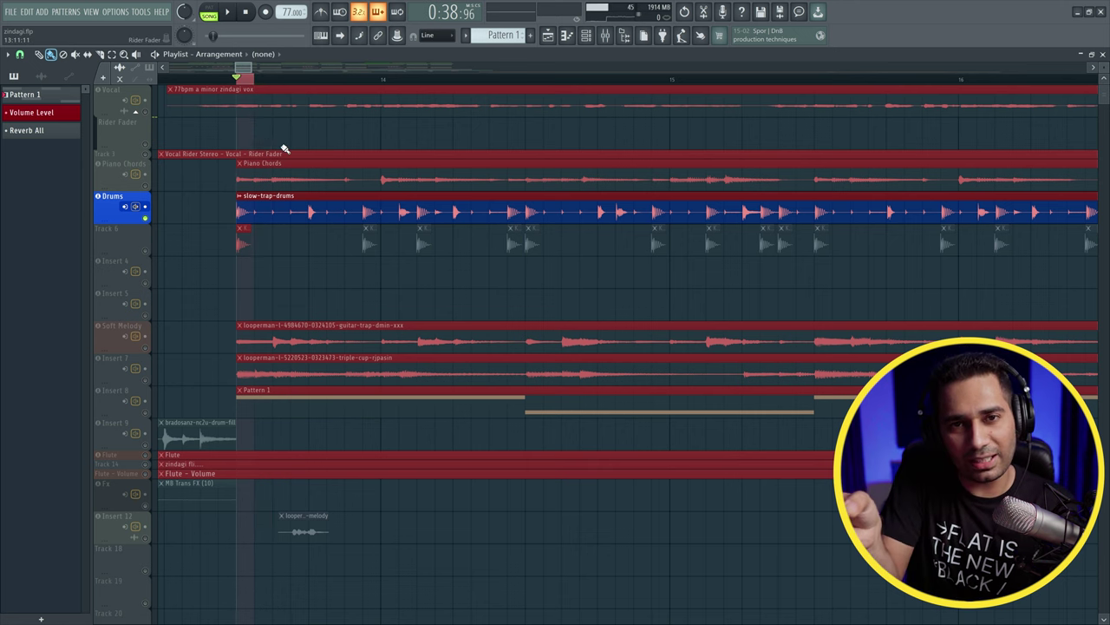
pyautogui.press('space')
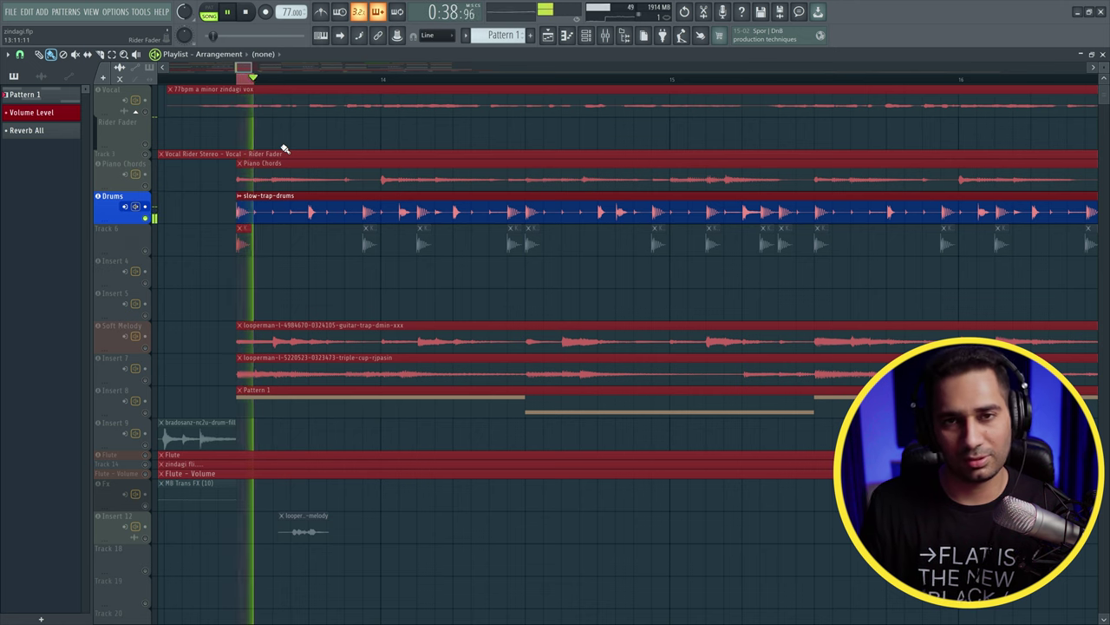
pyautogui.press('space')
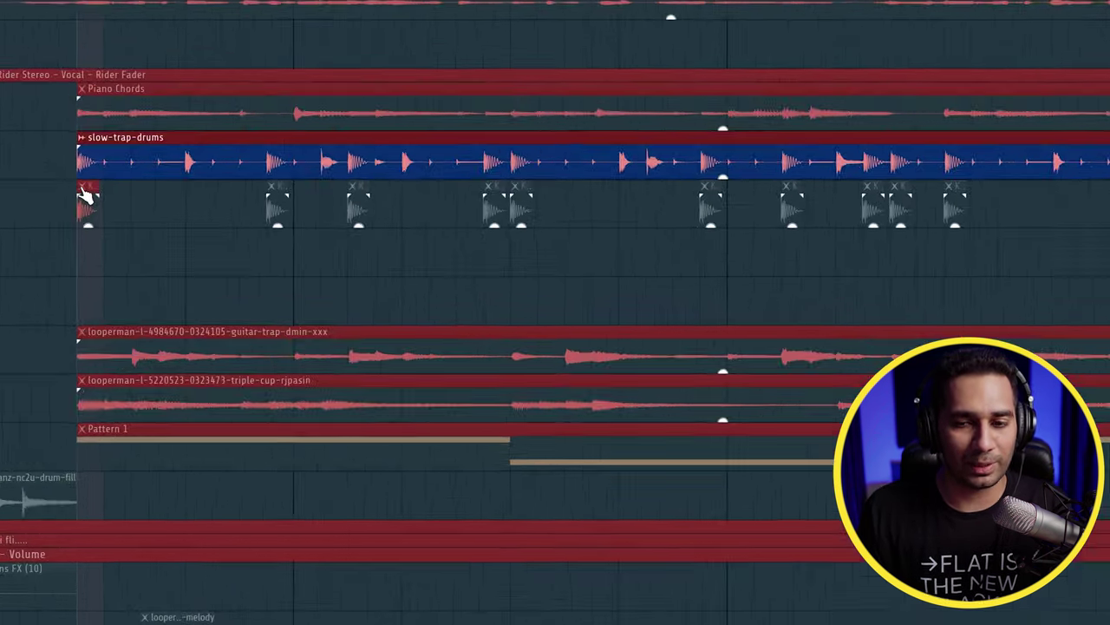
# Solo Track 6 and play back its first isolated kick clip.
pyautogui.rightClick(239, 231)
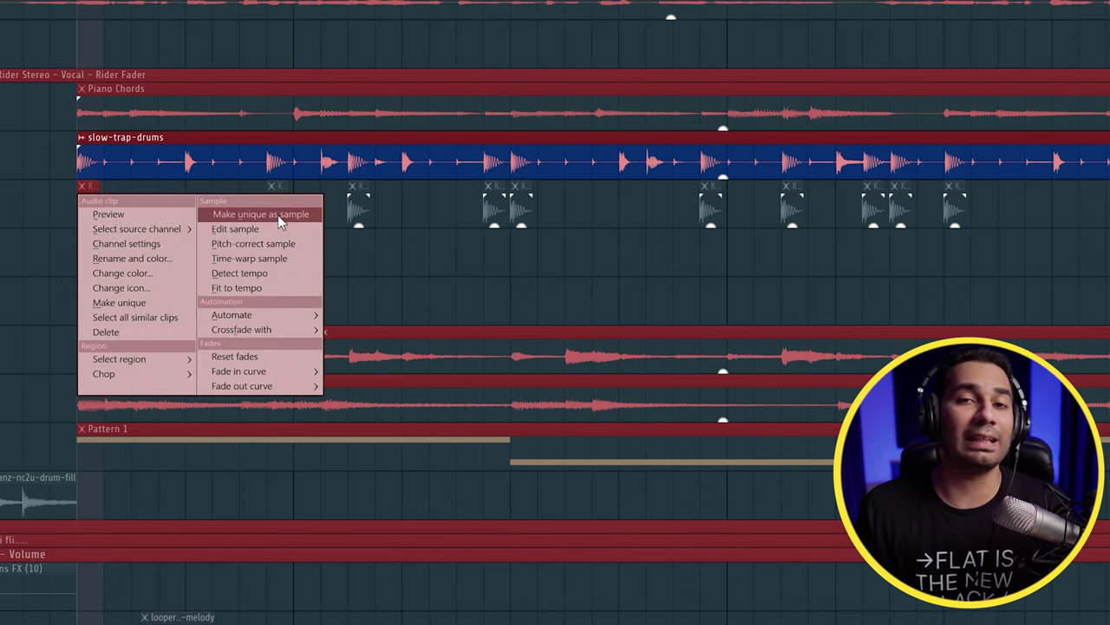
pyautogui.click(157, 4)
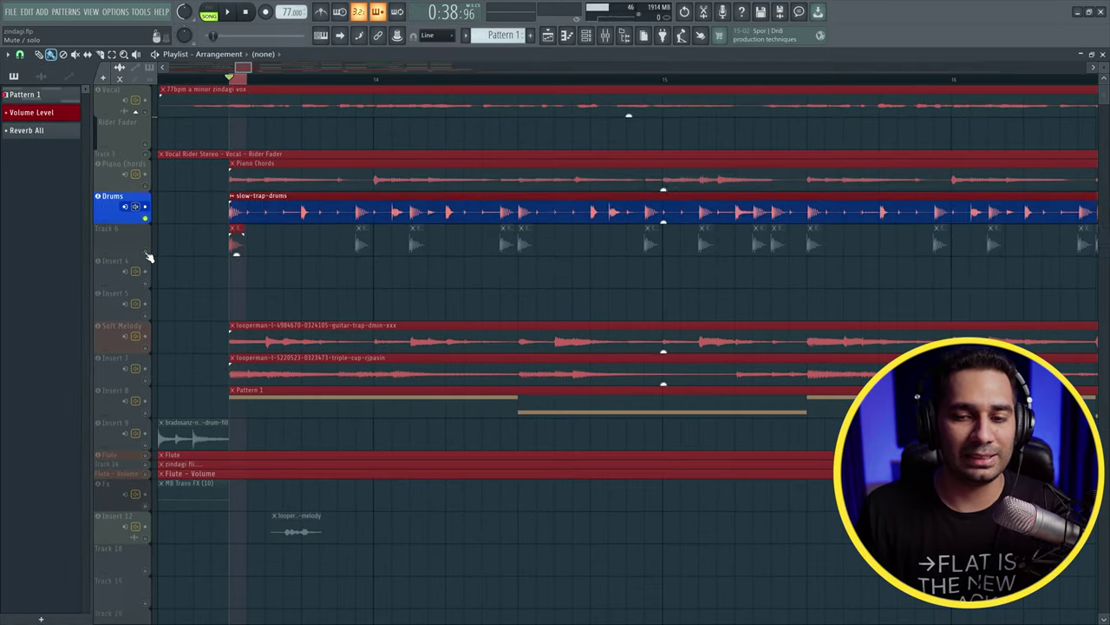
pyautogui.rightClick(29, 233)
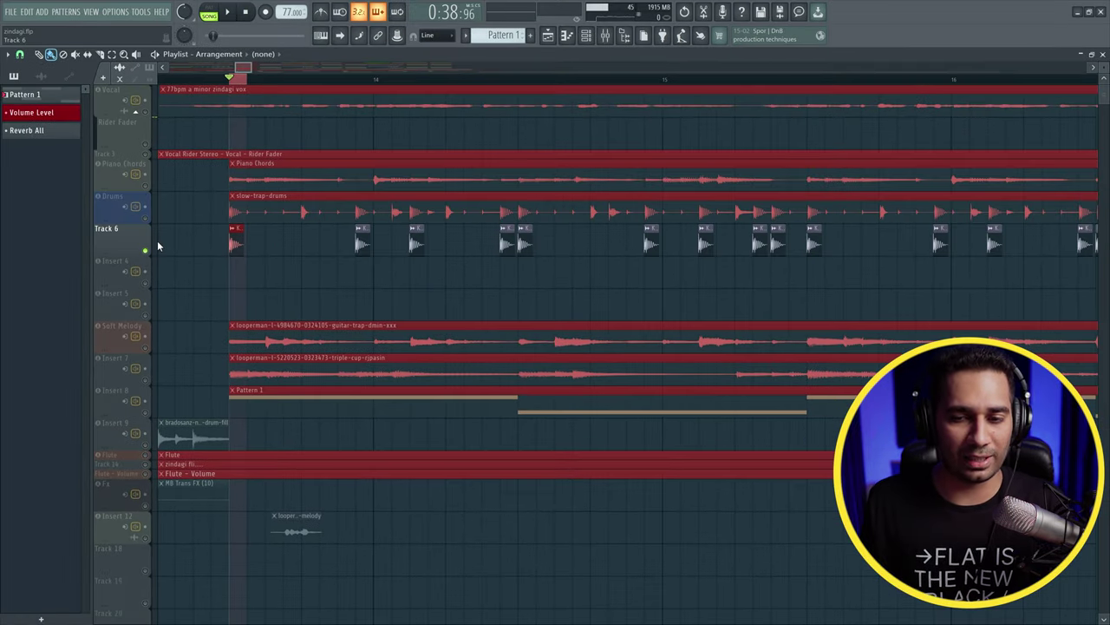
pyautogui.press('space')
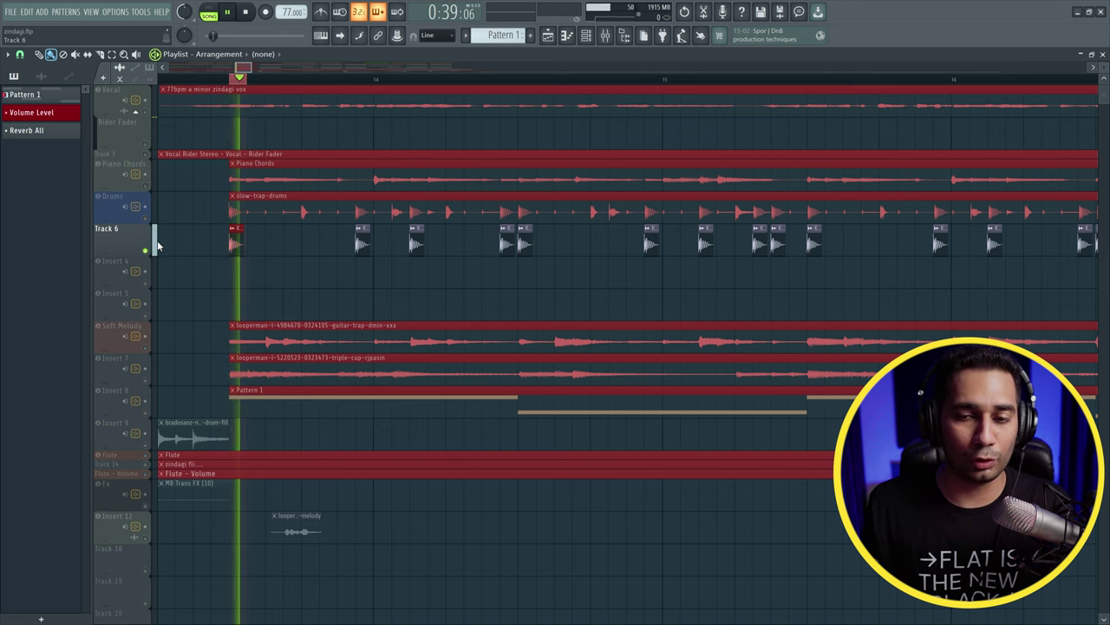
pyautogui.press('space')
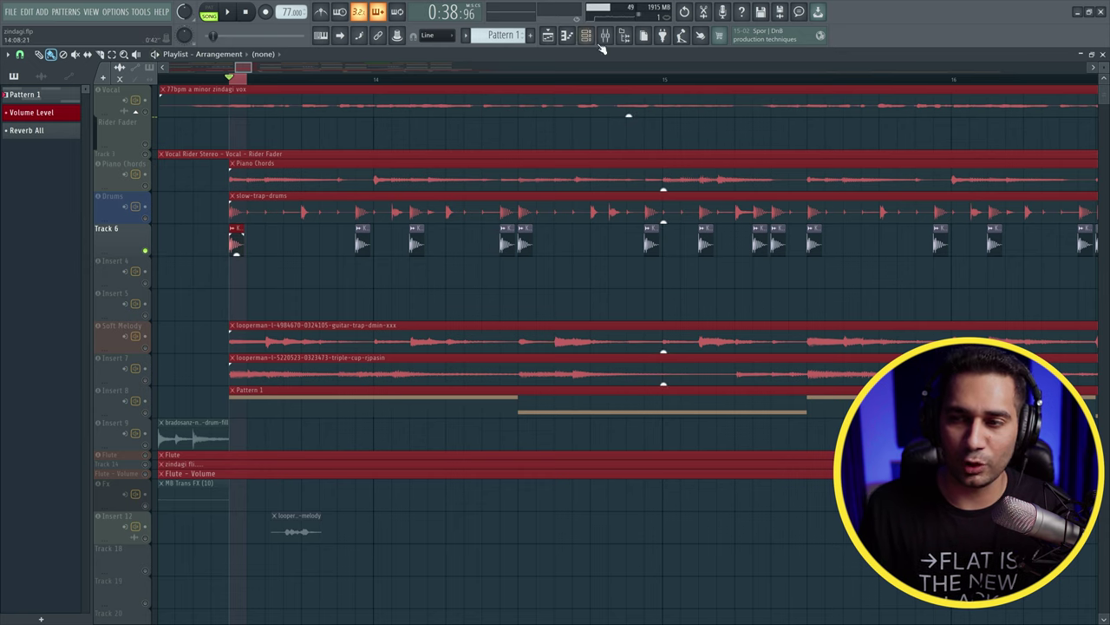
# Show the mixer and check the channel settings of the first kick clip on Track 6 to find its mixer track.
pyautogui.click(605, 36)
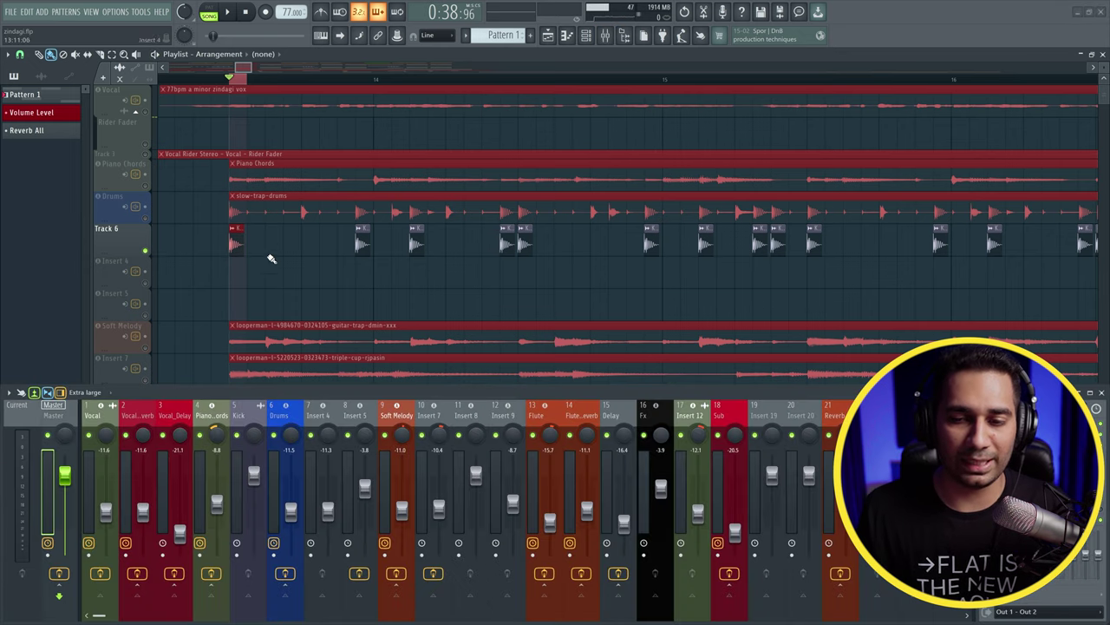
pyautogui.doubleClick(235, 246)
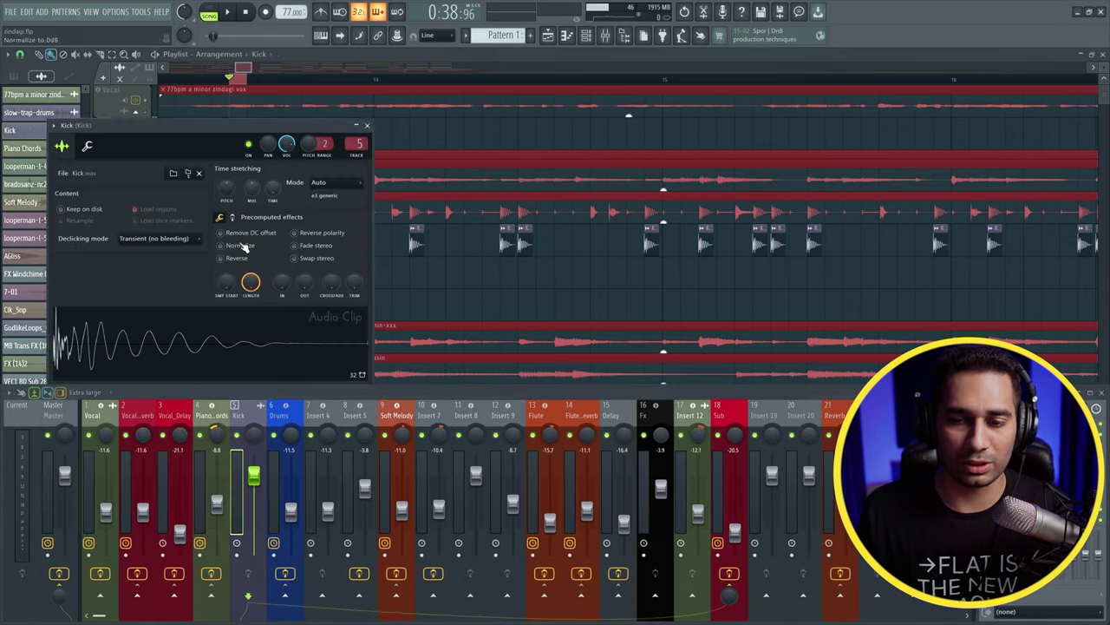
pyautogui.click(370, 128)
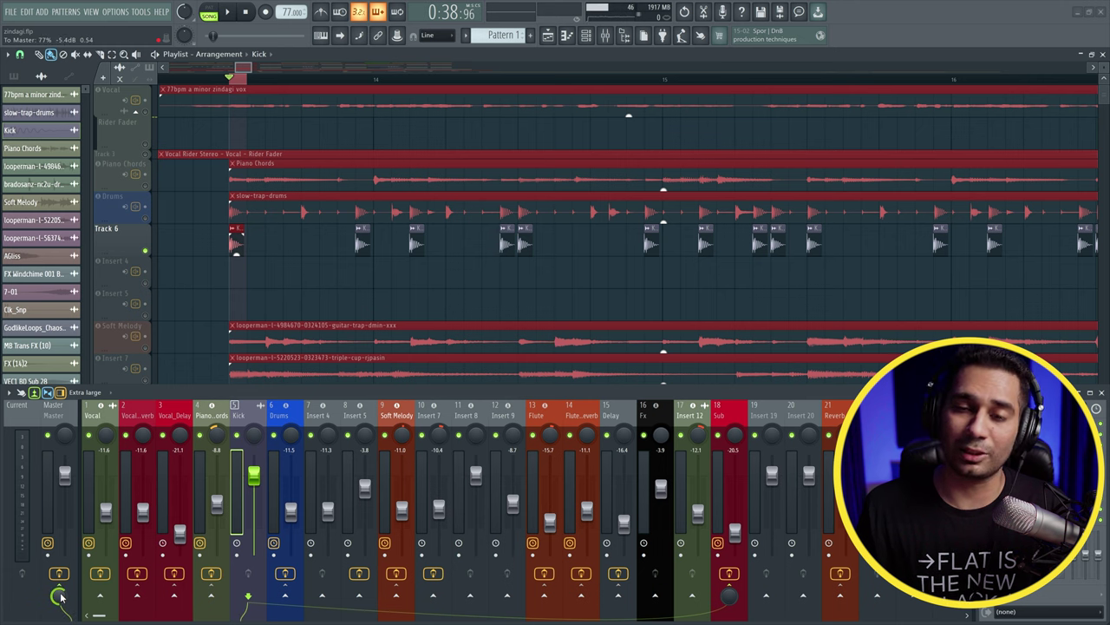
# Lower the Kick track's send level to the Master to 0% during playback.
pyautogui.press('space')
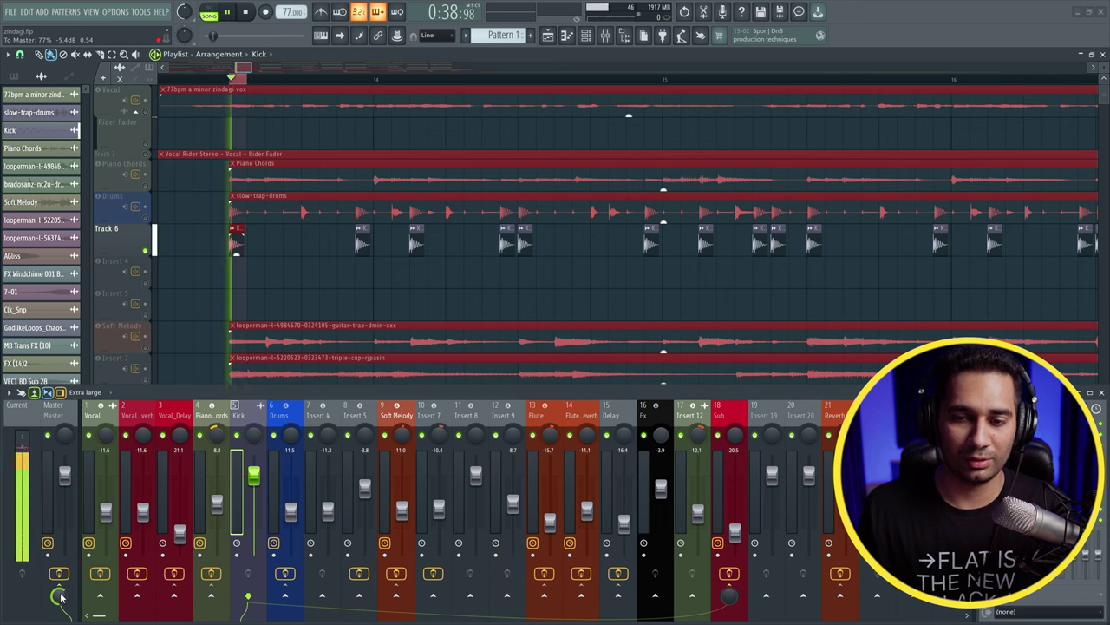
pyautogui.moveTo(61, 597); pyautogui.dragTo(61, 623)
pyautogui.press('space')
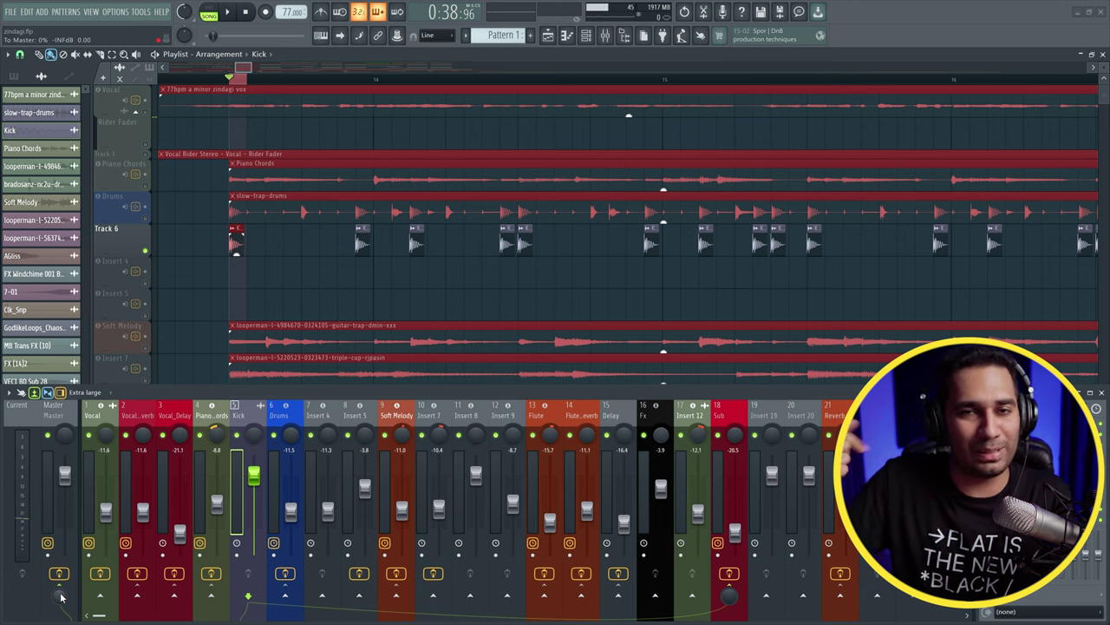
# Unmute the Drums track alongside Track 6 and play back the loop extended to bar 15.
pyautogui.click(311, 257)
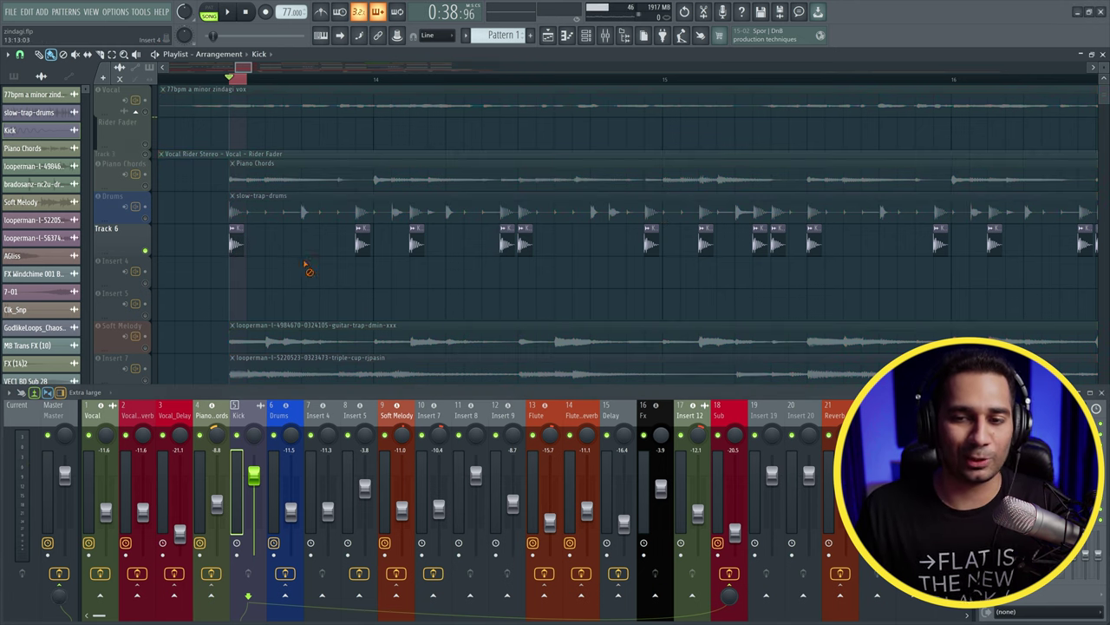
pyautogui.click(149, 223)
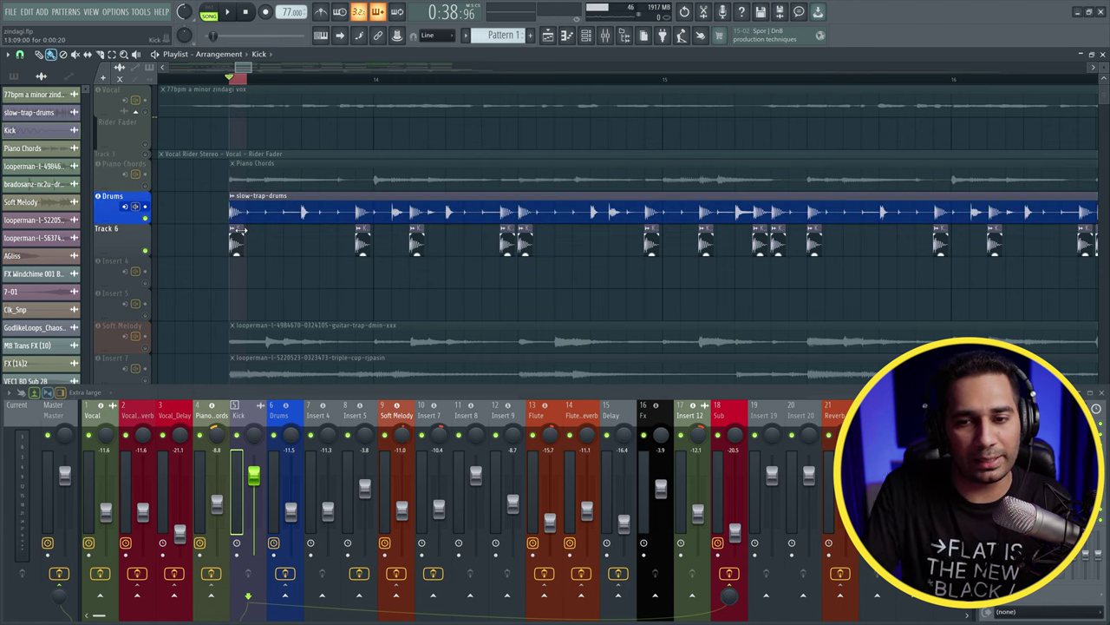
pyautogui.moveTo(246, 79); pyautogui.dragTo(668, 79)
pyautogui.press('space')
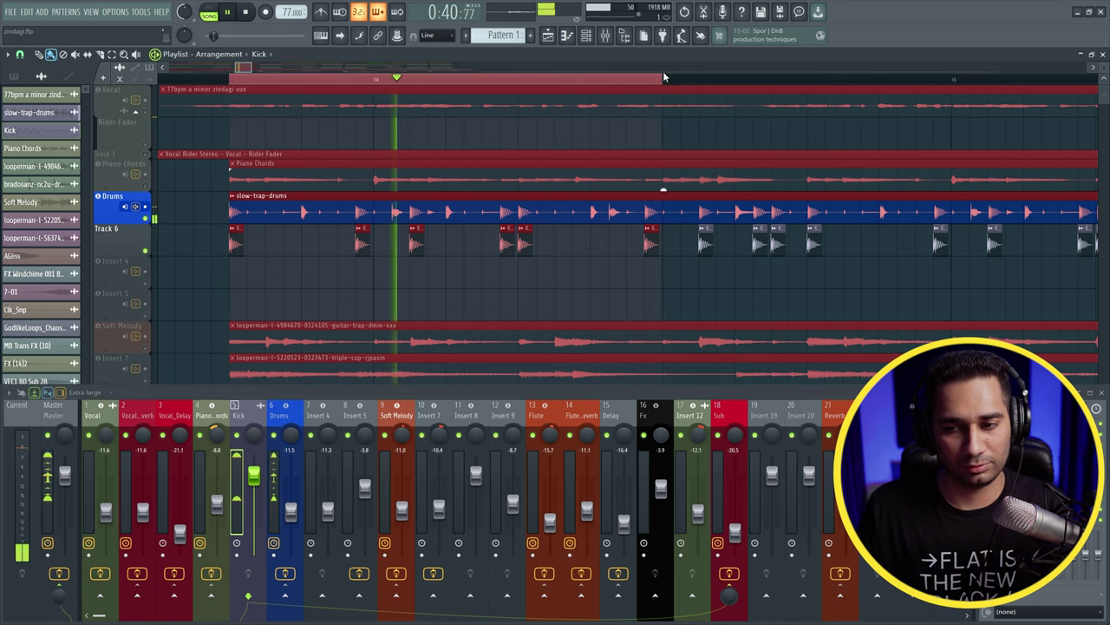
pyautogui.press('space')
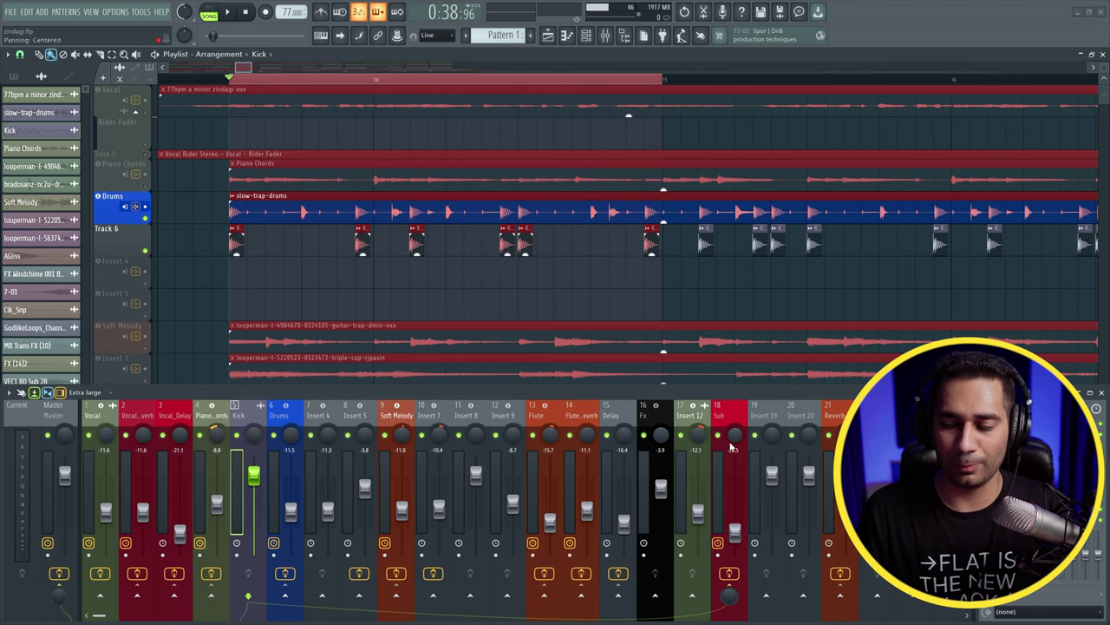
# View the routing options from Kick to Sub, and open the Kickstart 2 effect on the Sub mixer track.
pyautogui.rightClick(730, 586)
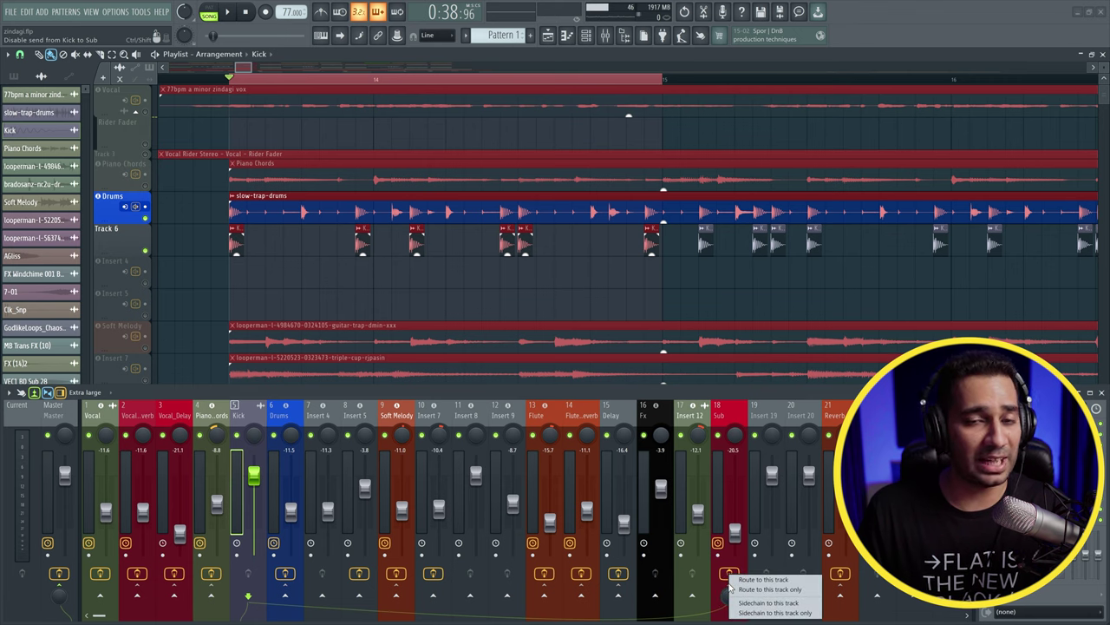
pyautogui.click(733, 424)
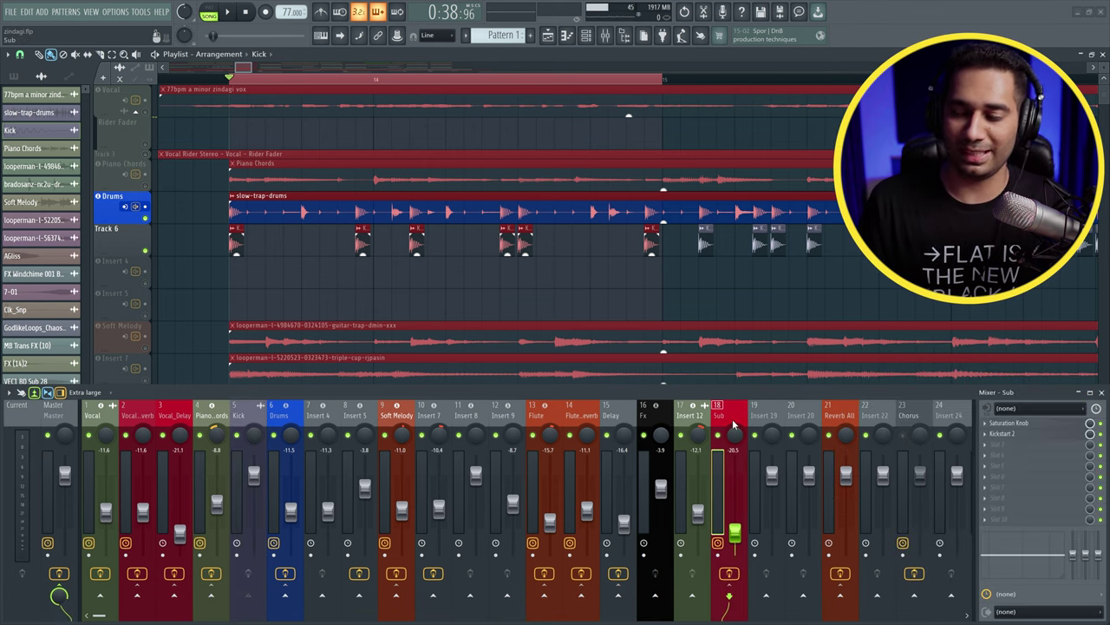
pyautogui.click(1046, 436)
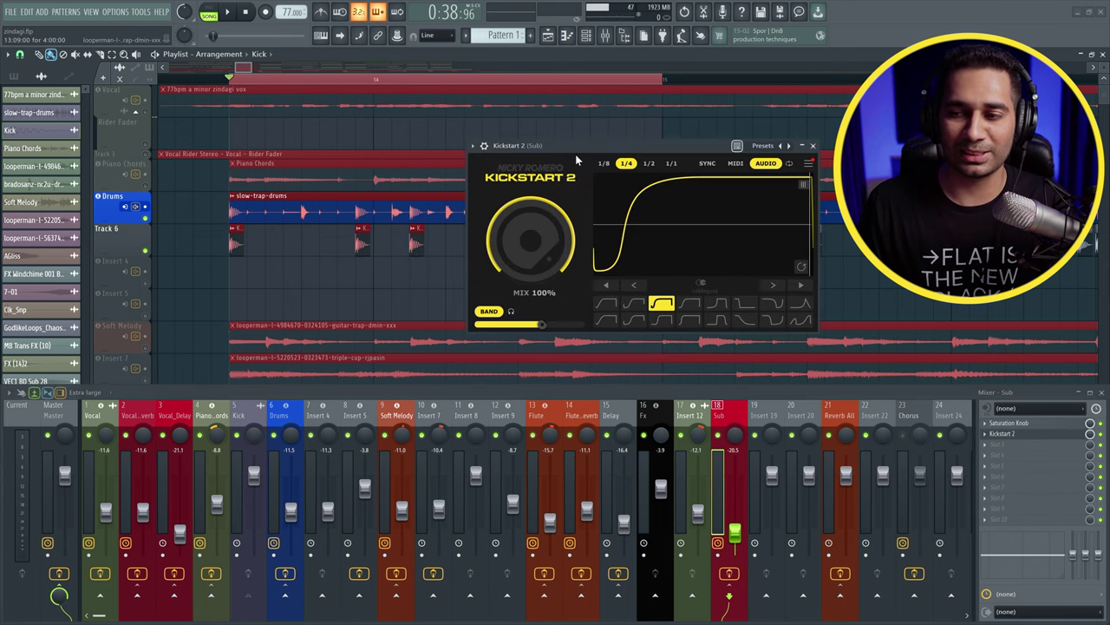
# Set the sidechain input of Kickstart 2 to Kick in the plugin's processing connections.
pyautogui.moveTo(575, 153); pyautogui.dragTo(327, 123)
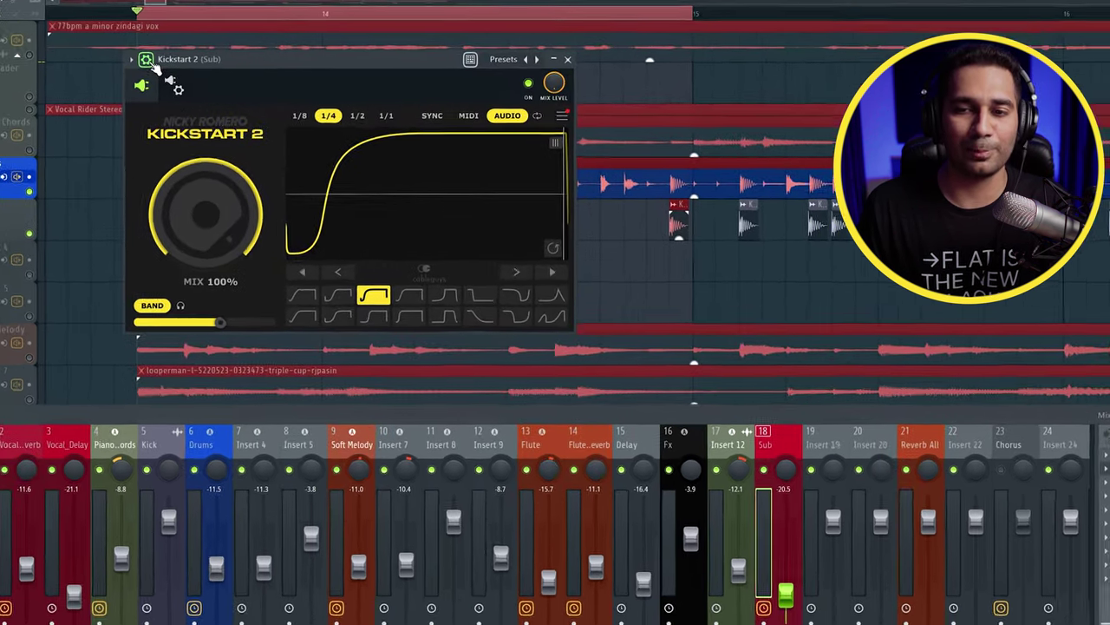
pyautogui.click(172, 84)
pyautogui.click(146, 92)
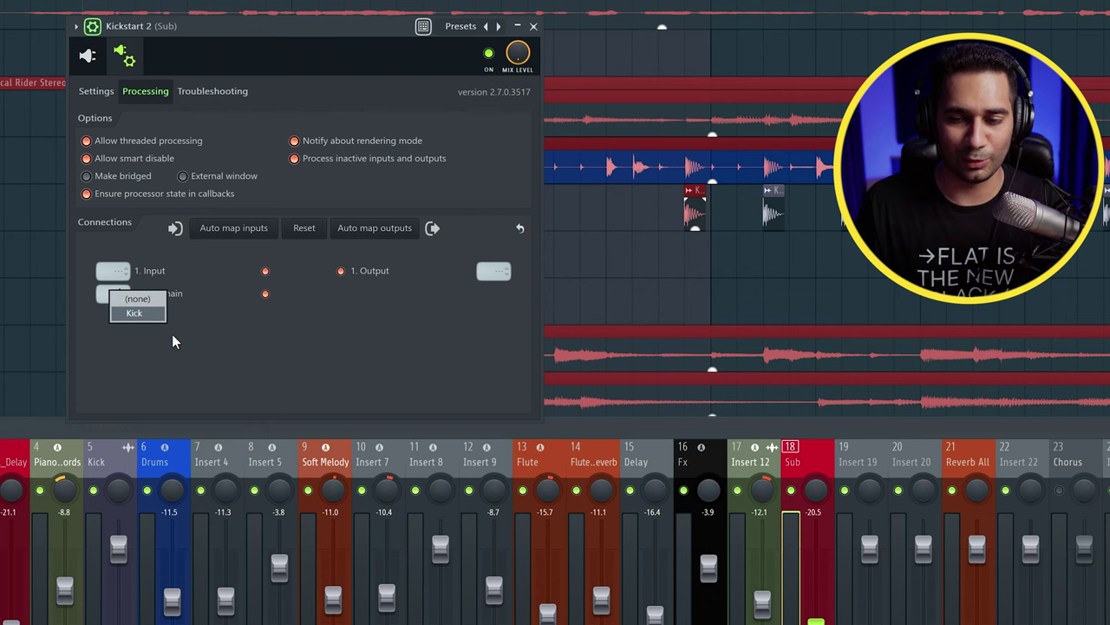
pyautogui.click(134, 312)
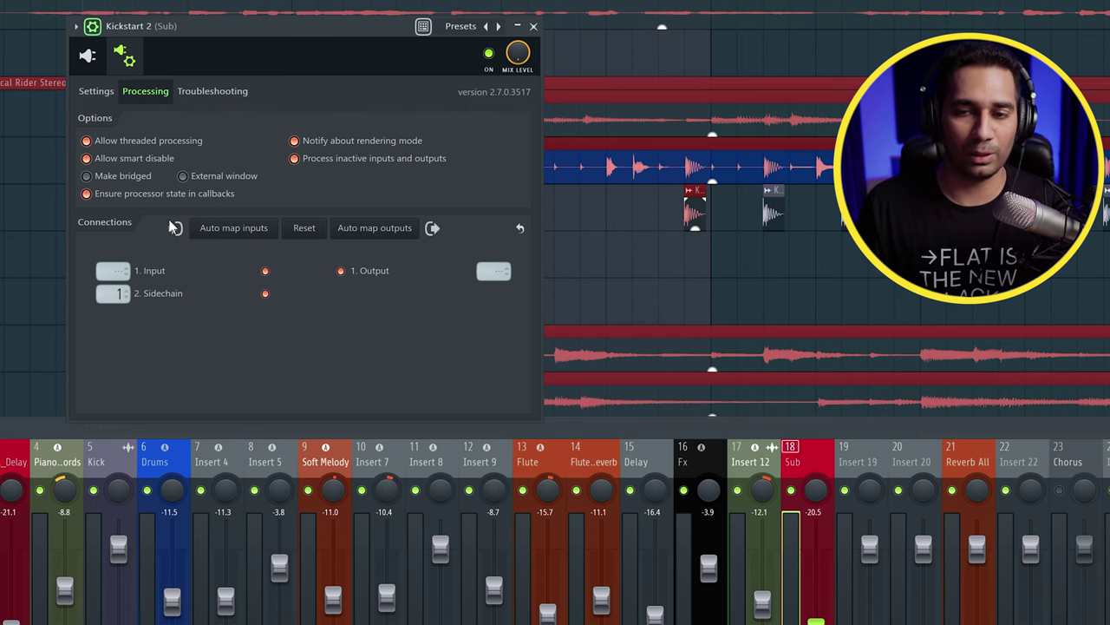
# Return to Kickstart 2's main controls with the Audio trigger mode, and move the plugin window clear of the drum and kick clips.
pyautogui.click(92, 31)
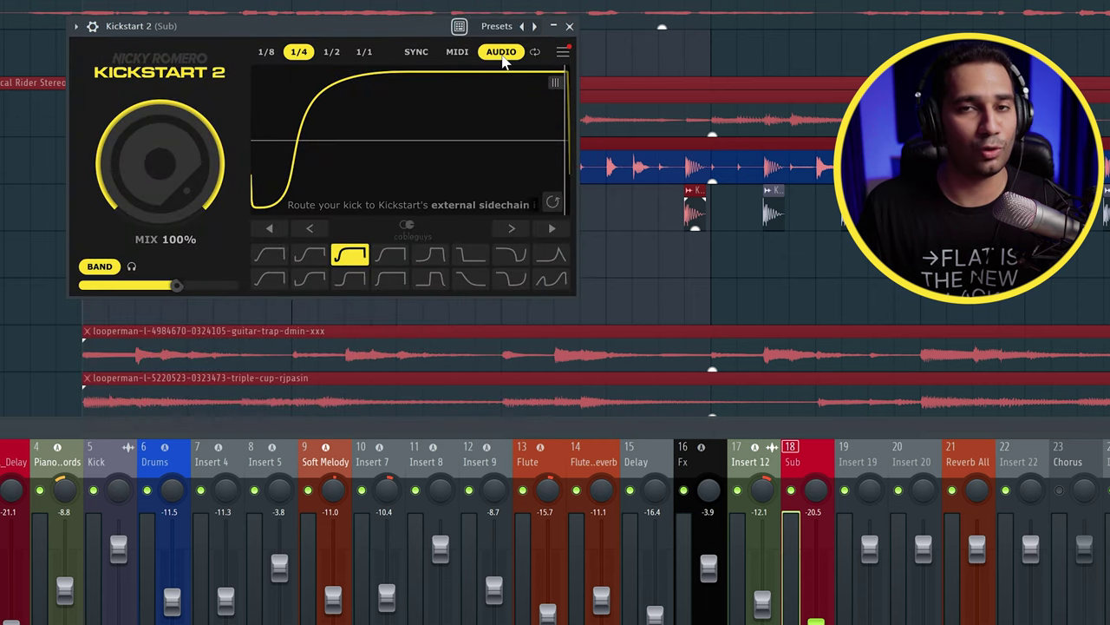
pyautogui.moveTo(234, 23); pyautogui.dragTo(757, 11)
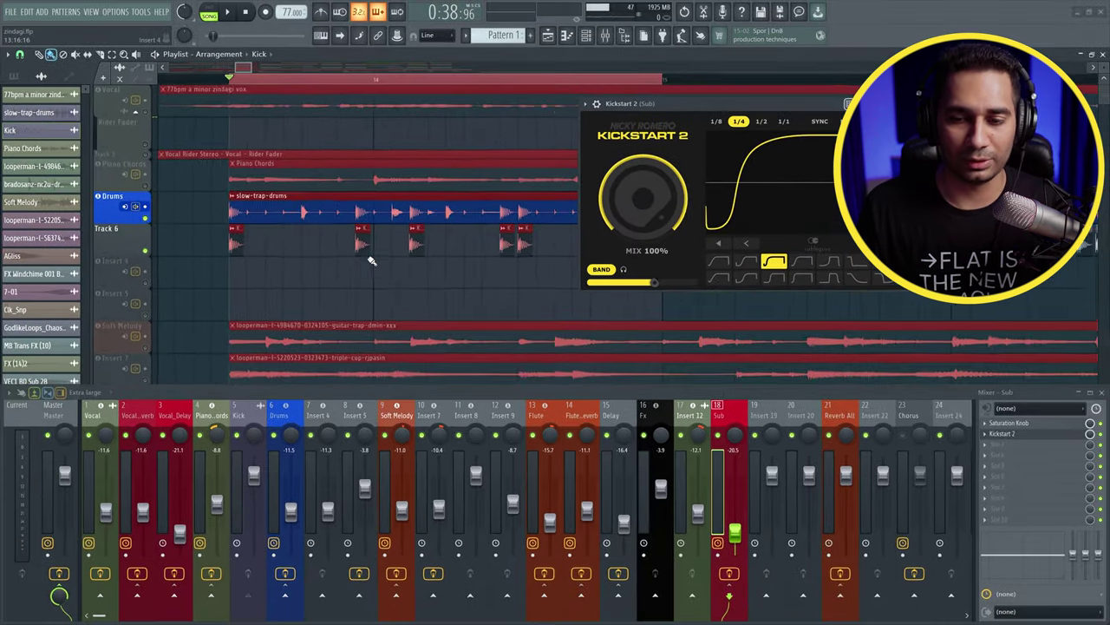
# Unmute the Insert 8 track containing Pattern 1 and extend the playlist loop to the end of its first clip, past bar 17.
pyautogui.scroll(-5, 356, 265)
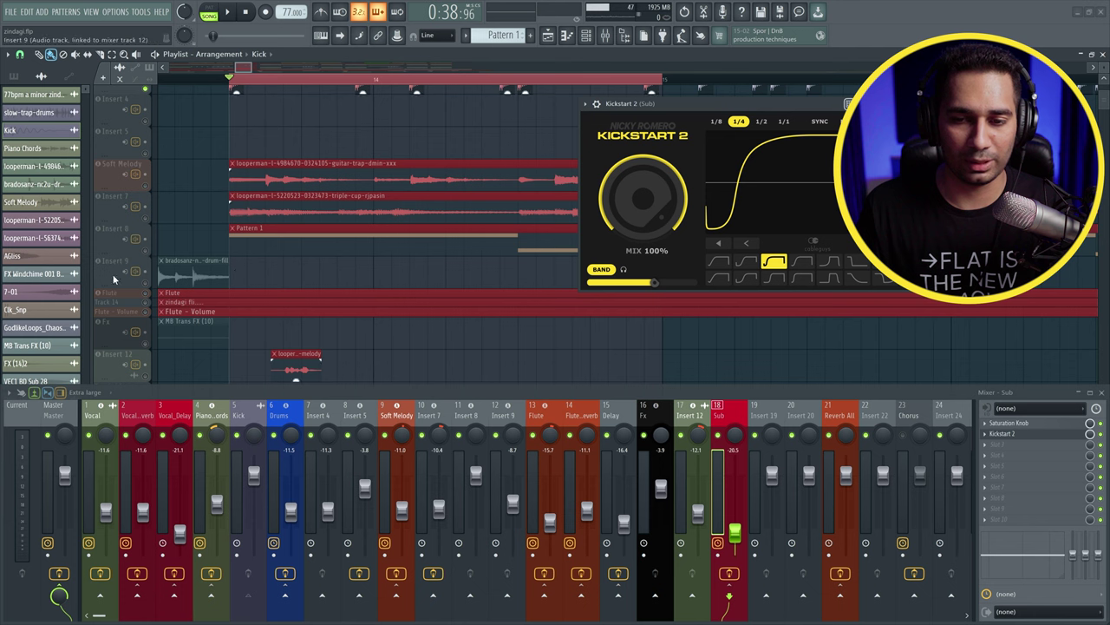
pyautogui.scroll(3, 406, 281)
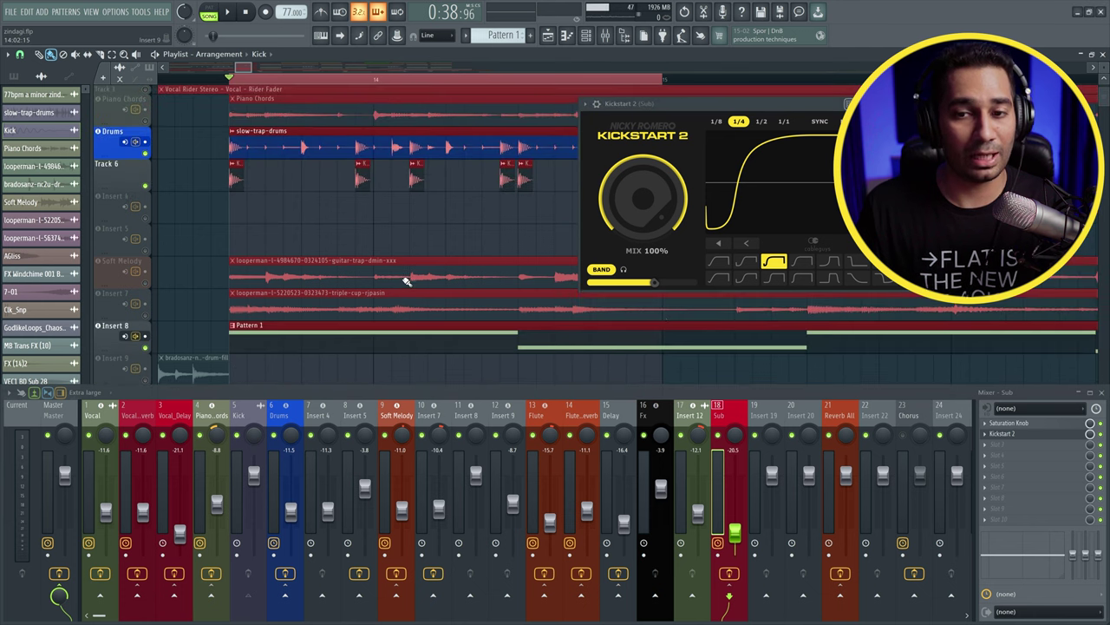
pyautogui.moveTo(247, 68); pyautogui.dragTo(280, 69)
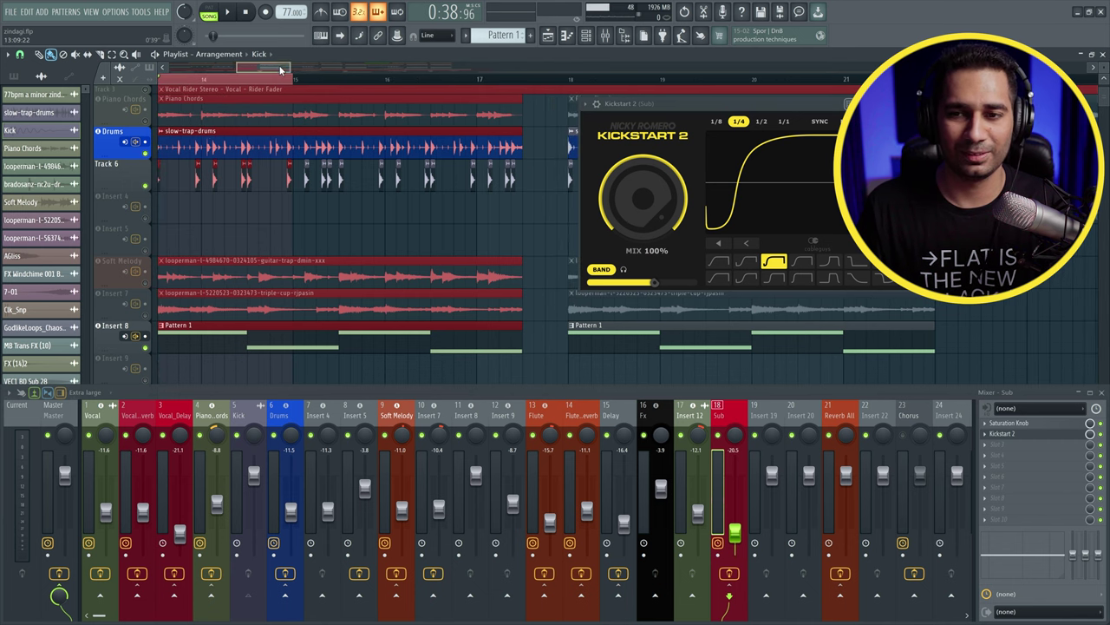
pyautogui.moveTo(320, 69); pyautogui.dragTo(564, 76)
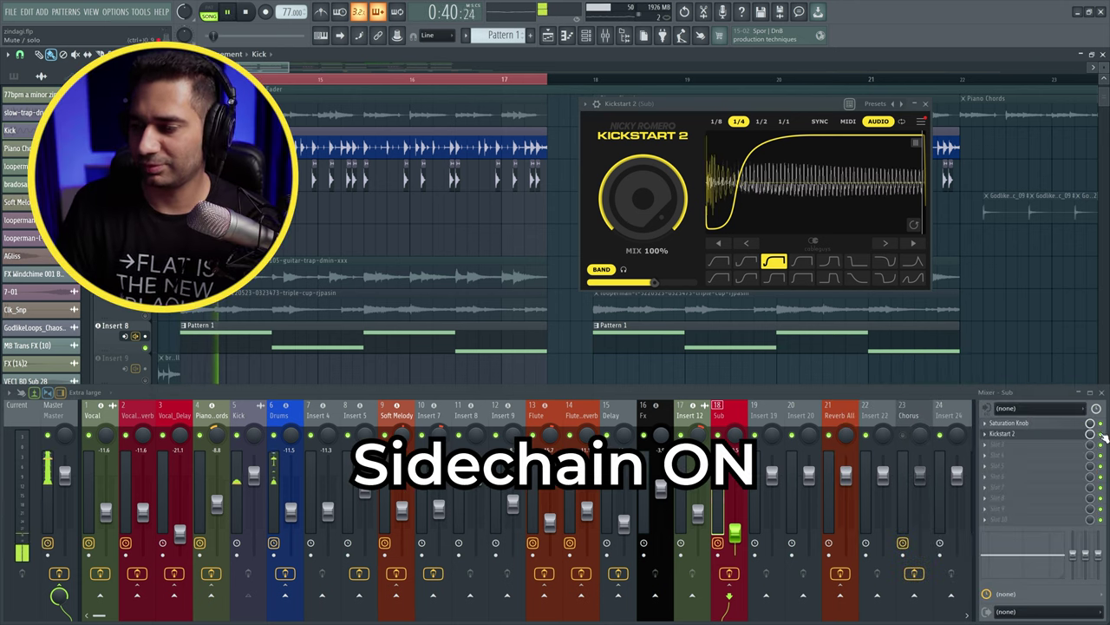
# Compare the loop with Kickstart 2 bypassed and re-enabled on the Sub mixer track, and play Insert 8 soloed.
pyautogui.click(1101, 435)
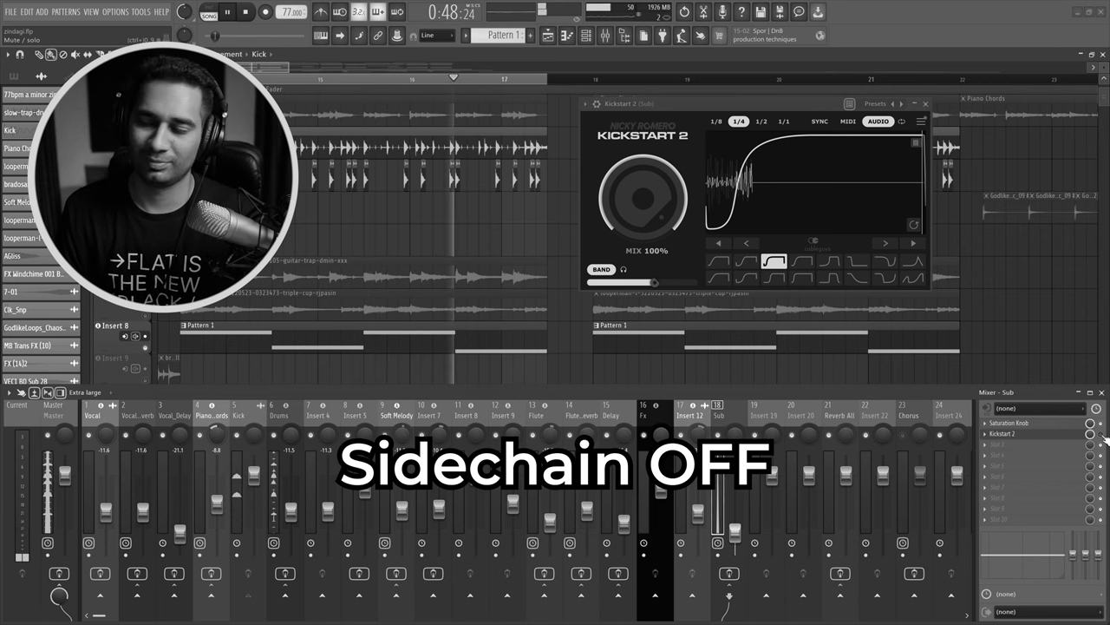
pyautogui.click(1101, 433)
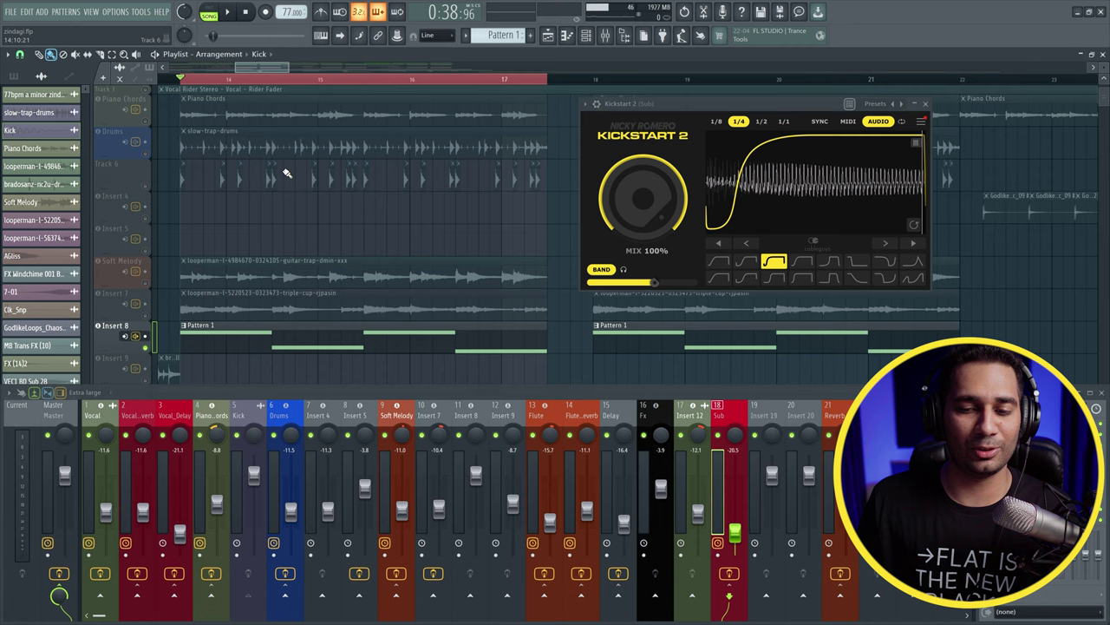
pyautogui.press('space')
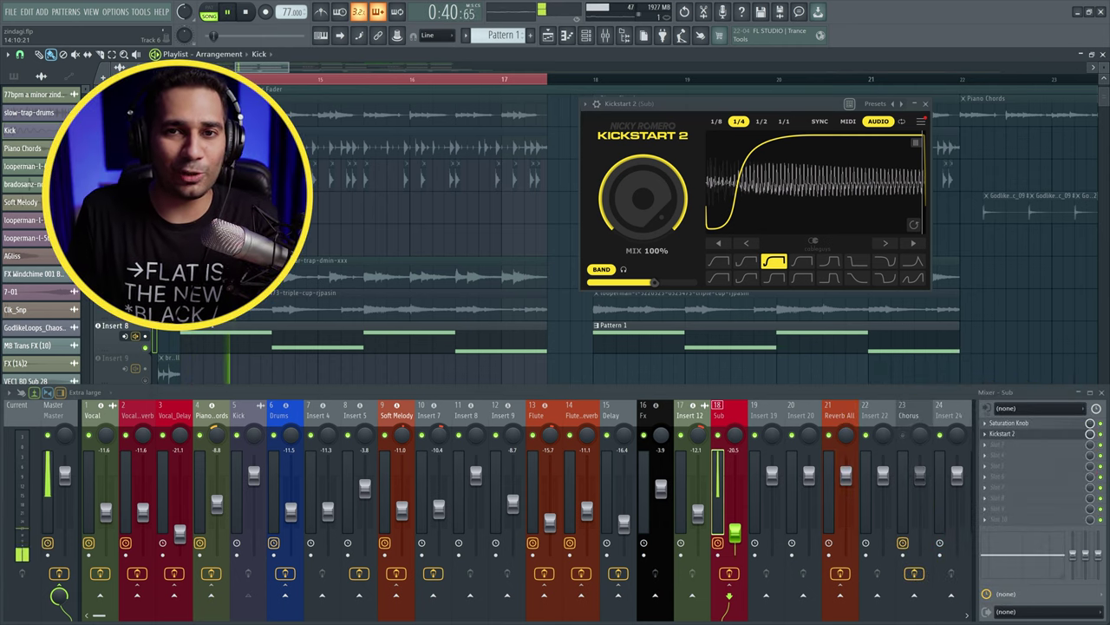